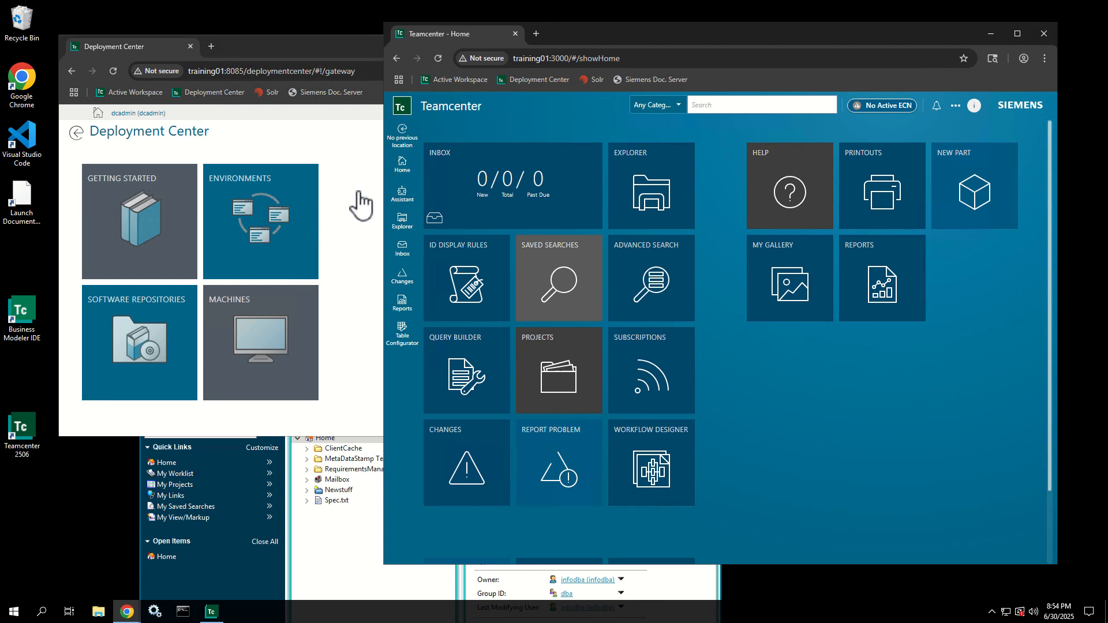
# Maximize the Deployment Center window and review the selected software and the options of the teamcenter_training environment
pyautogui.click(354, 54)
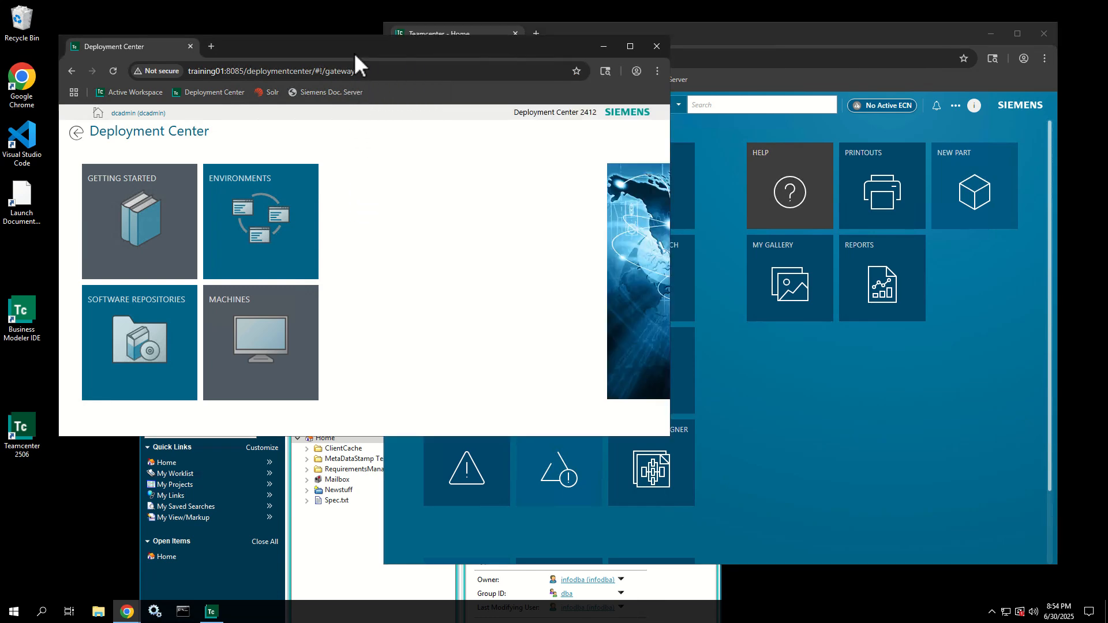
pyautogui.click(636, 50)
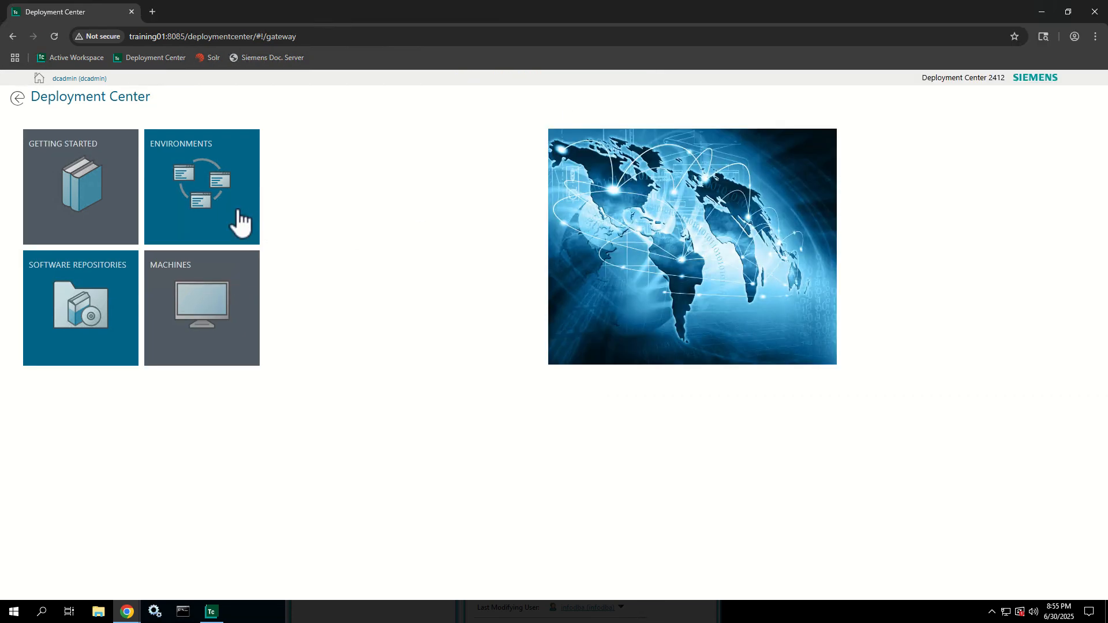
pyautogui.click(212, 200)
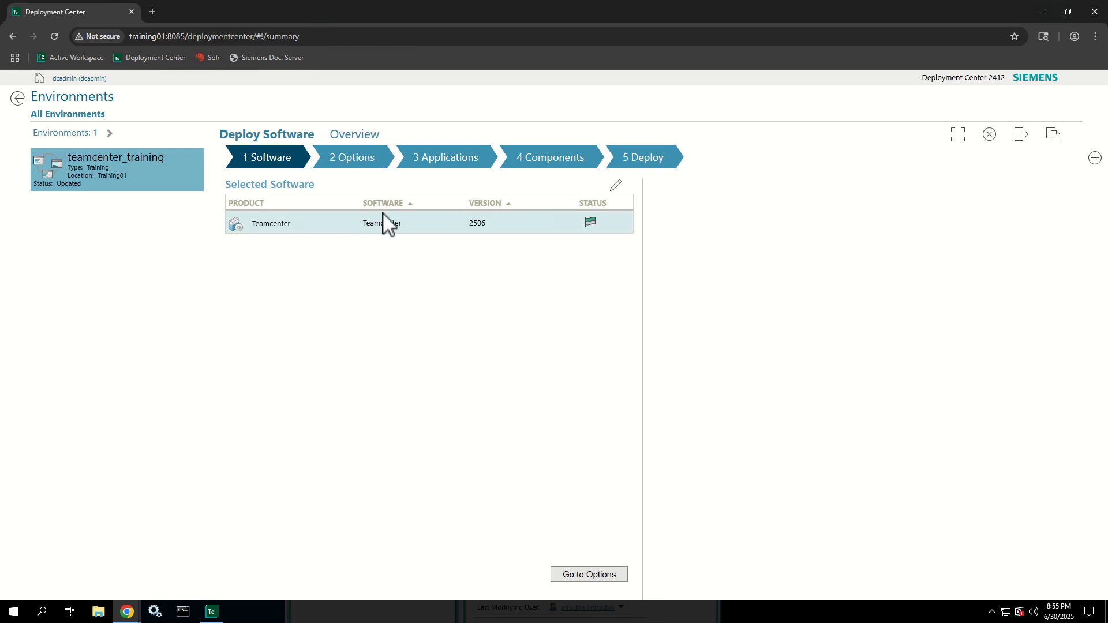
pyautogui.click(369, 166)
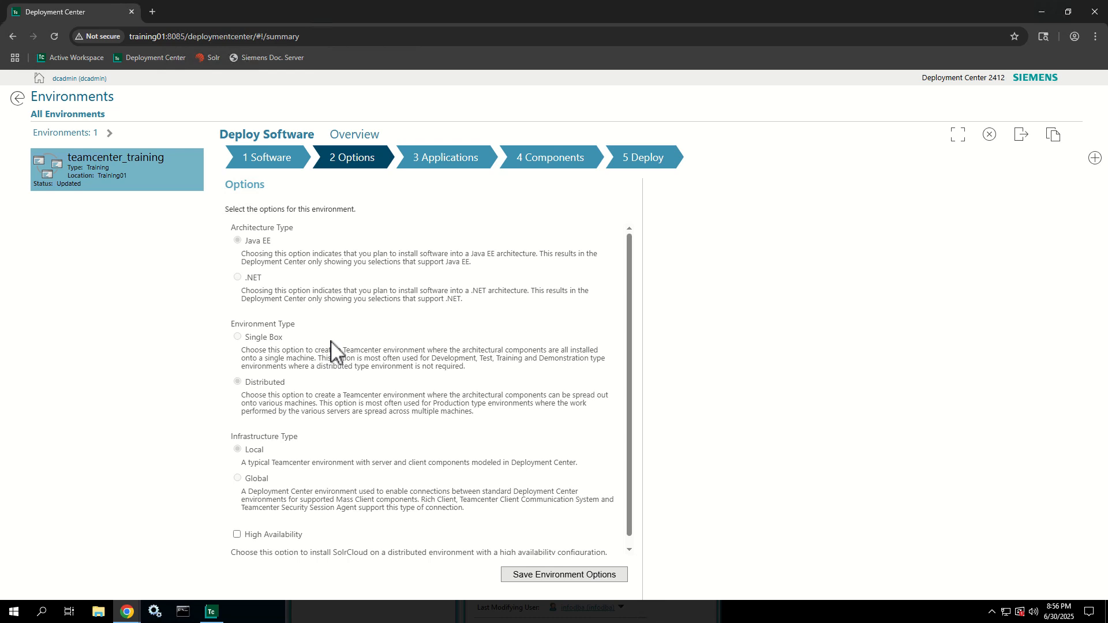
pyautogui.scroll(-1, 332, 350)
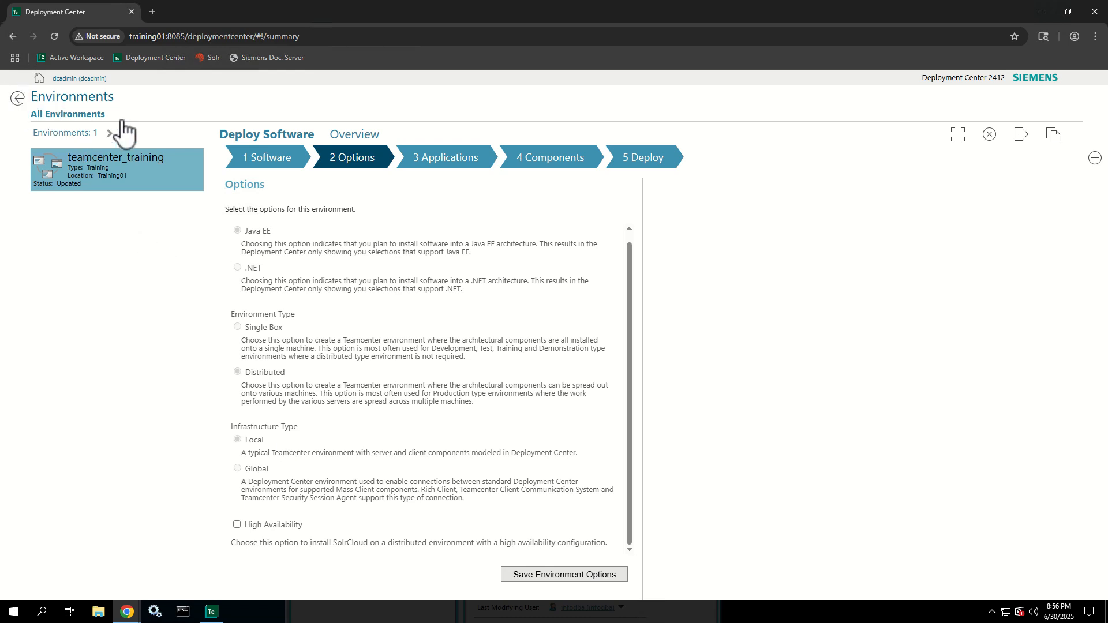
pyautogui.click(17, 99)
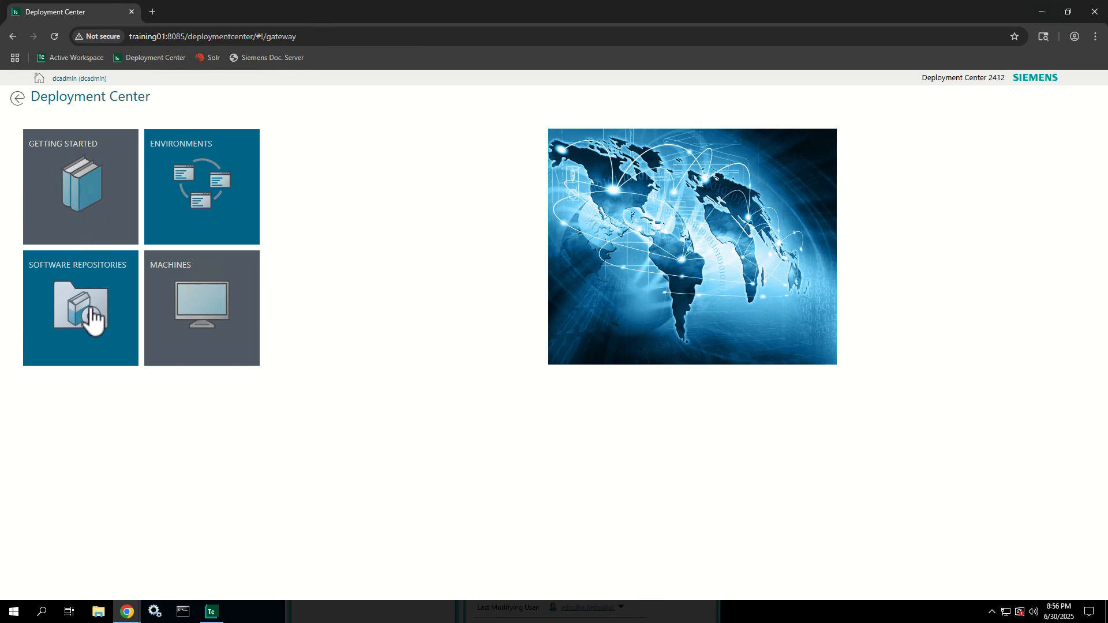
# Review the active media in the software repositories and the registered machines, including TRAINING01, and return to the Deployment Center home page
pyautogui.click(92, 318)
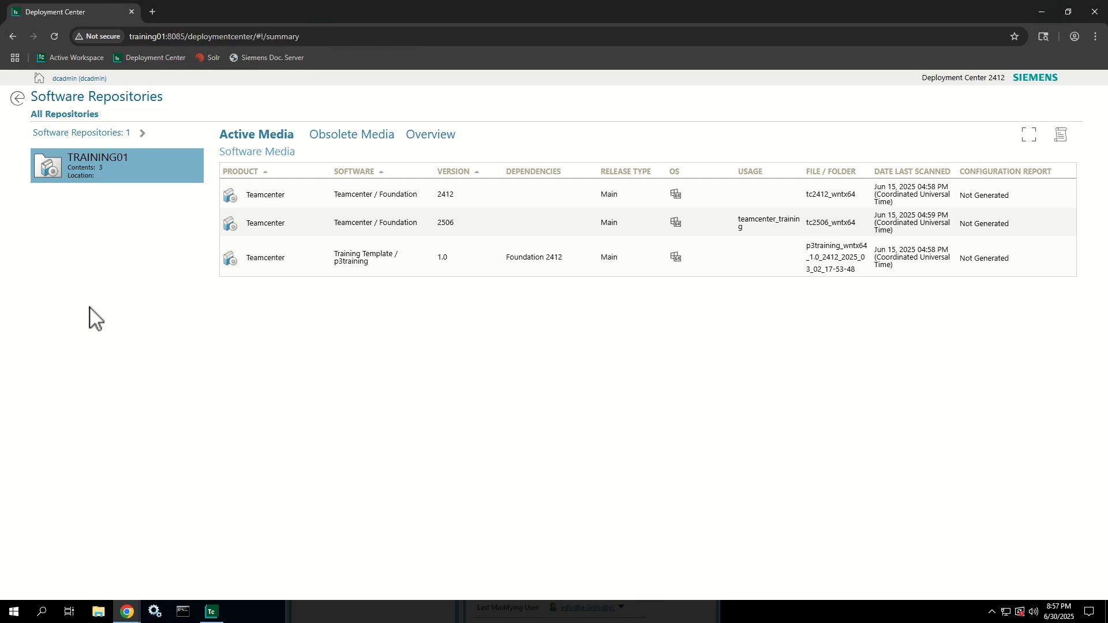
pyautogui.click(17, 99)
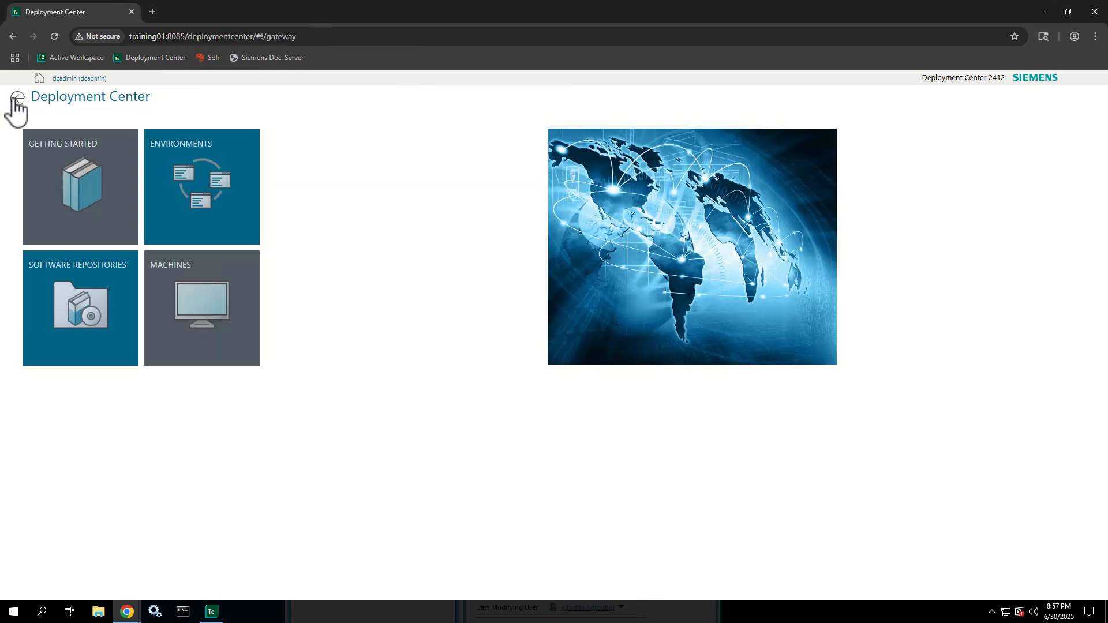
pyautogui.click(186, 313)
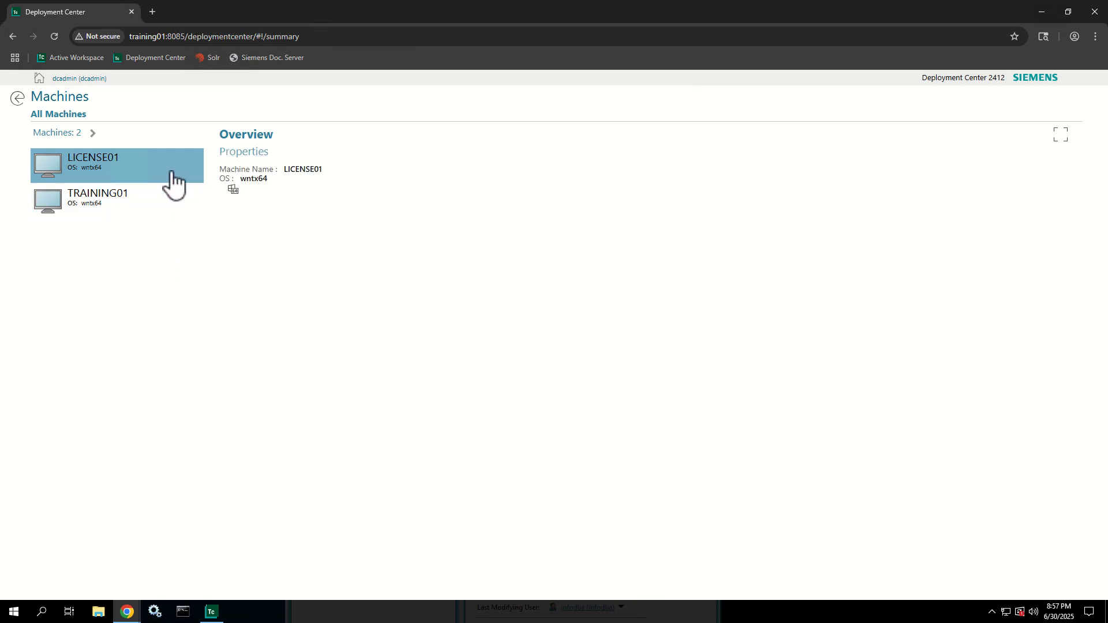
pyautogui.click(162, 219)
pyautogui.click(19, 98)
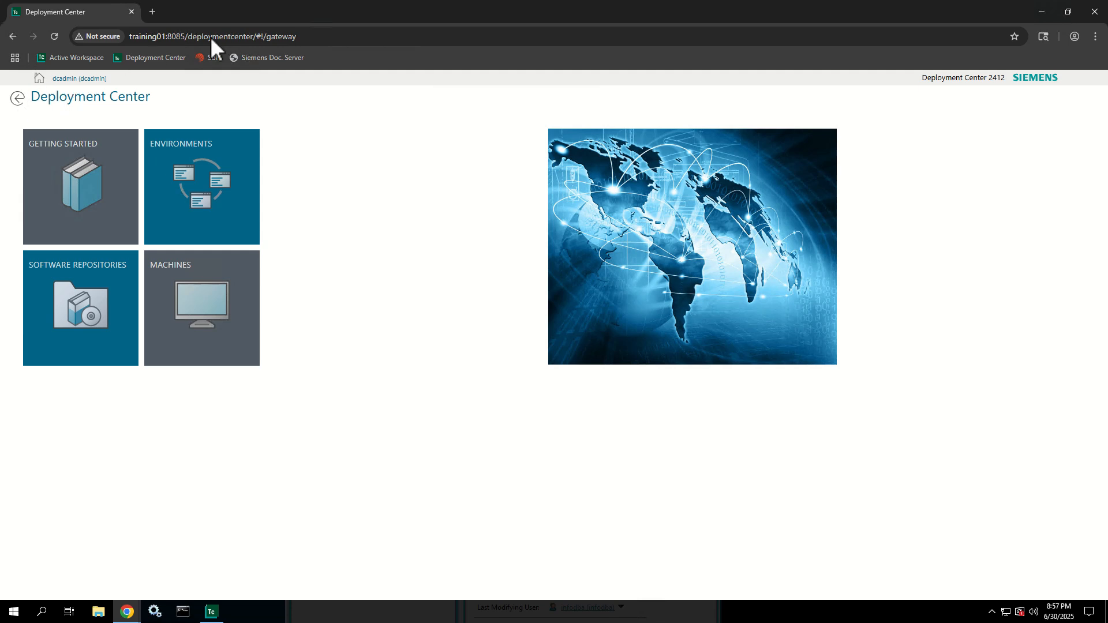
# Restore and minimize the Deployment Center window, and maximize the Teamcenter Active Workspace home window
pyautogui.moveTo(386, 4); pyautogui.dragTo(676, 164)
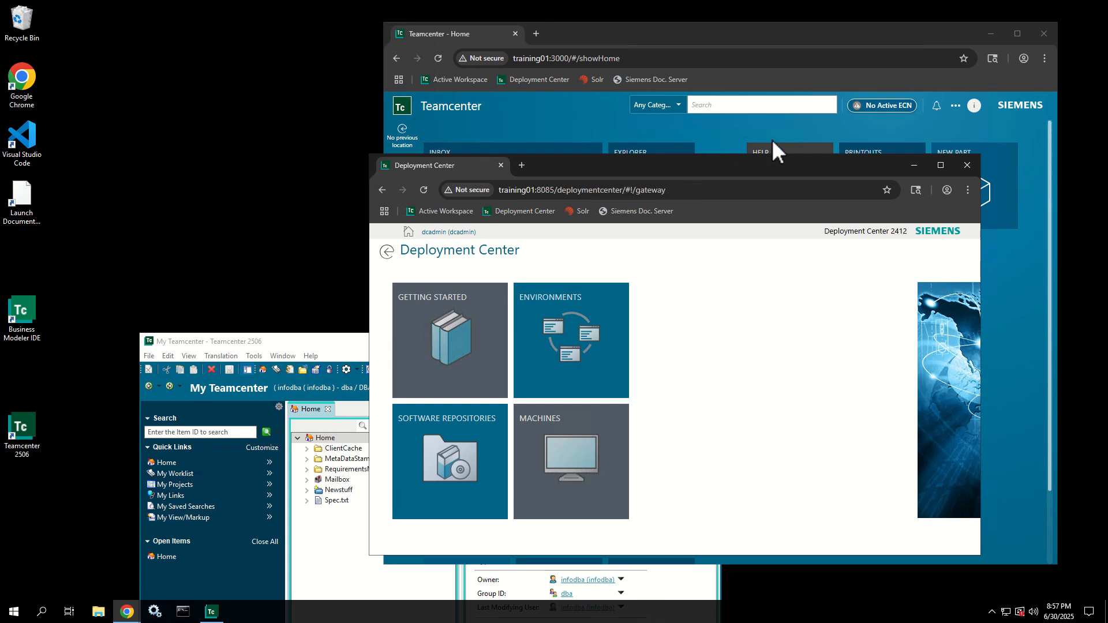
pyautogui.click(914, 165)
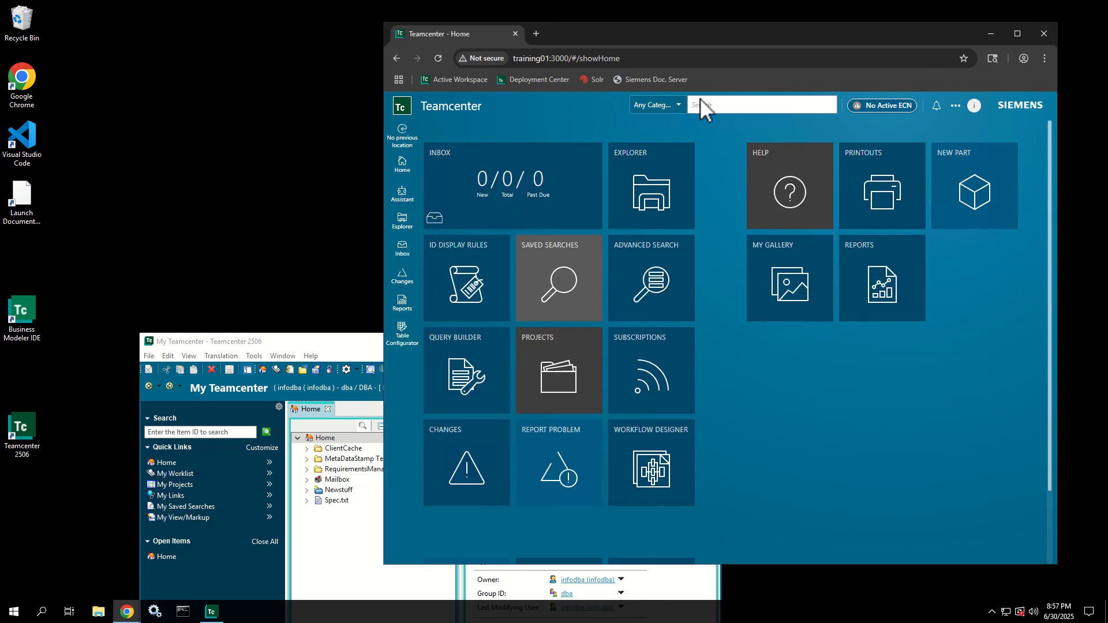
pyautogui.moveTo(725, 30); pyautogui.dragTo(608, 35)
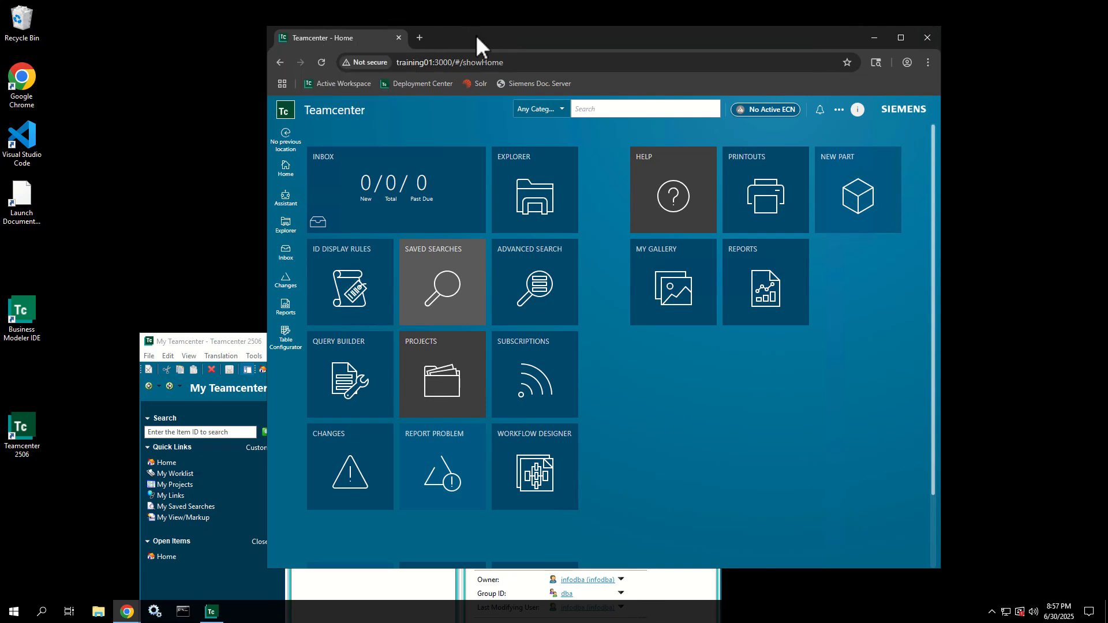
pyautogui.moveTo(477, 36); pyautogui.dragTo(383, 37)
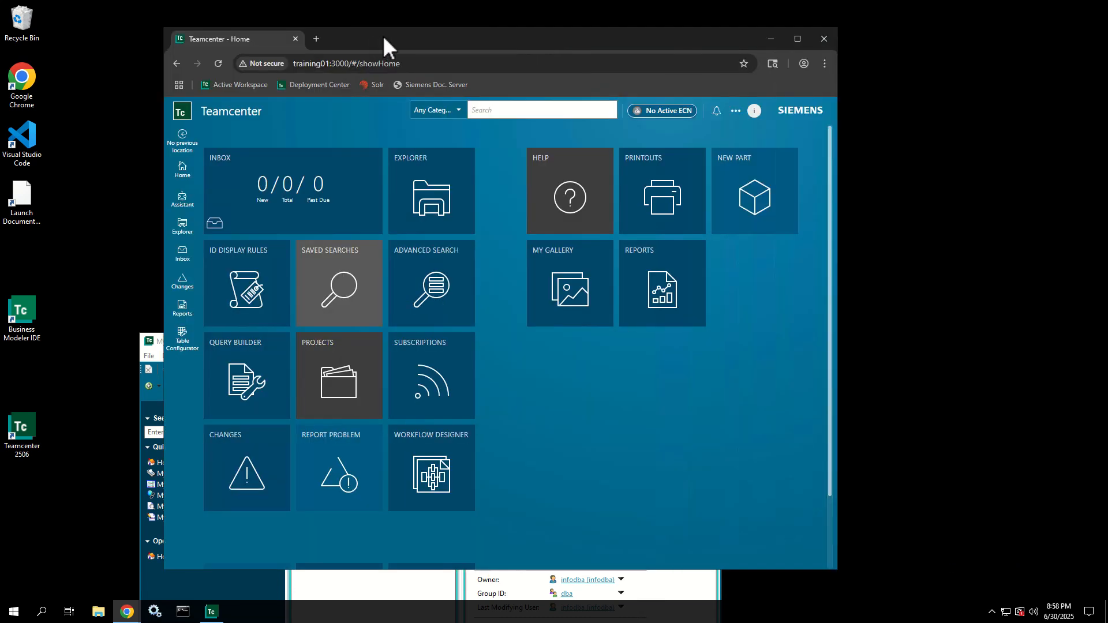
pyautogui.click(798, 39)
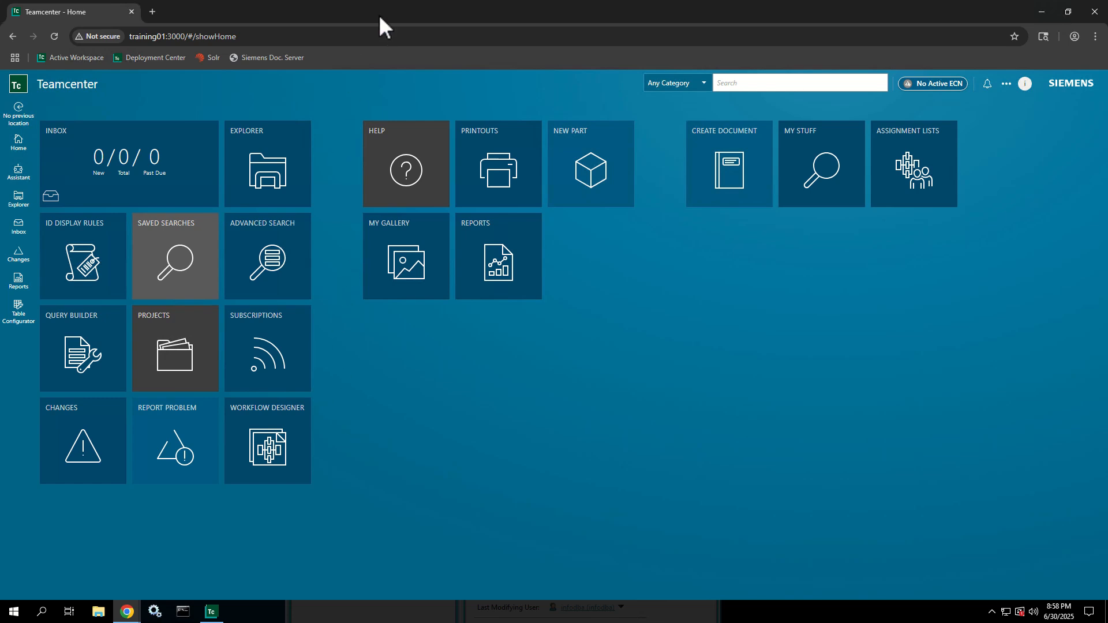
# Restore the Active Workspace window to a smaller size and open its Explorer, keeping it in front of the repositioned My Teamcenter window
pyautogui.moveTo(378, 15); pyautogui.dragTo(628, 70)
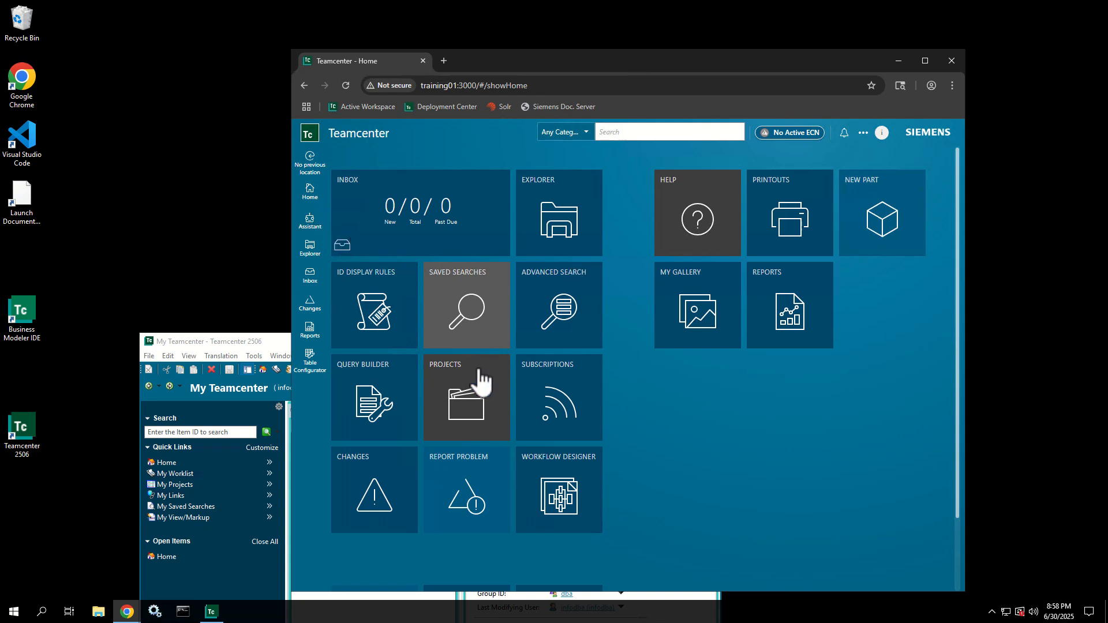
pyautogui.click(536, 222)
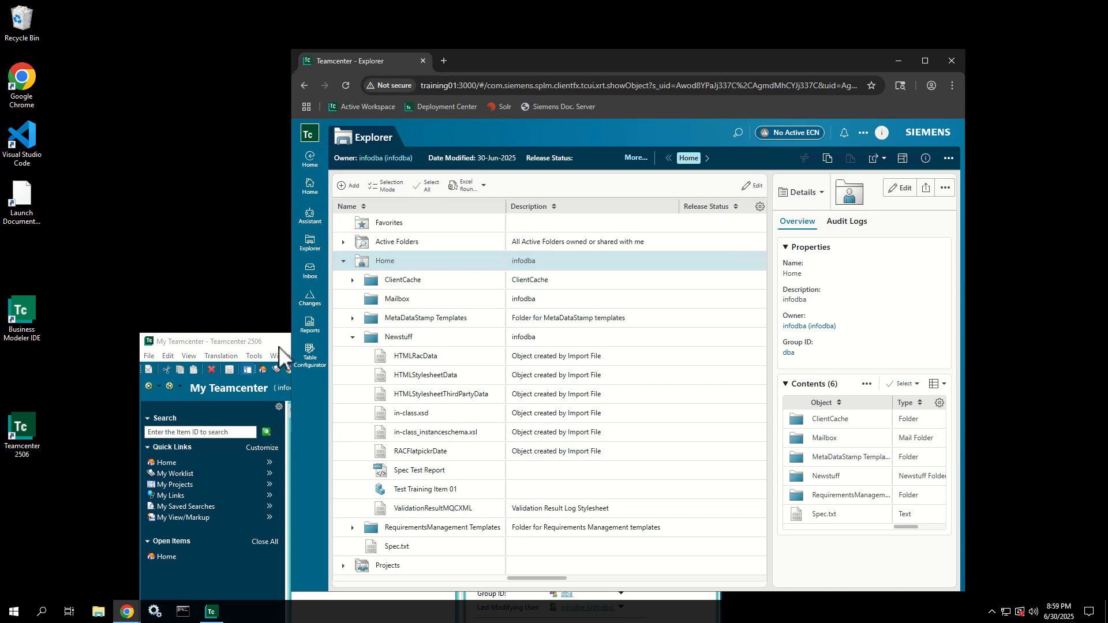
pyautogui.moveTo(279, 344); pyautogui.dragTo(169, 278)
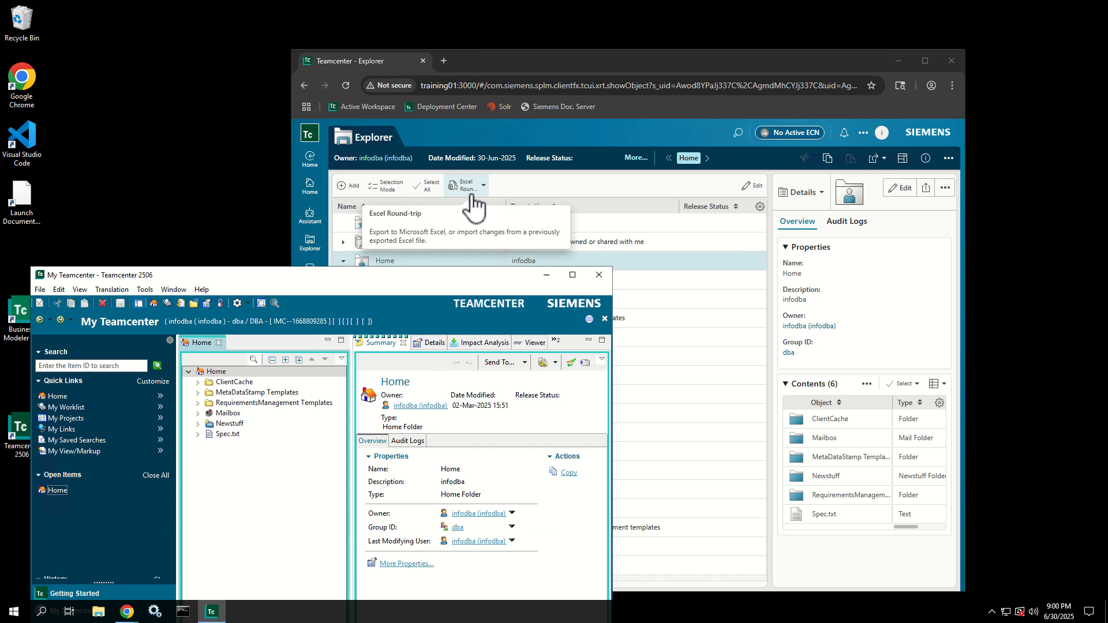
pyautogui.click(573, 128)
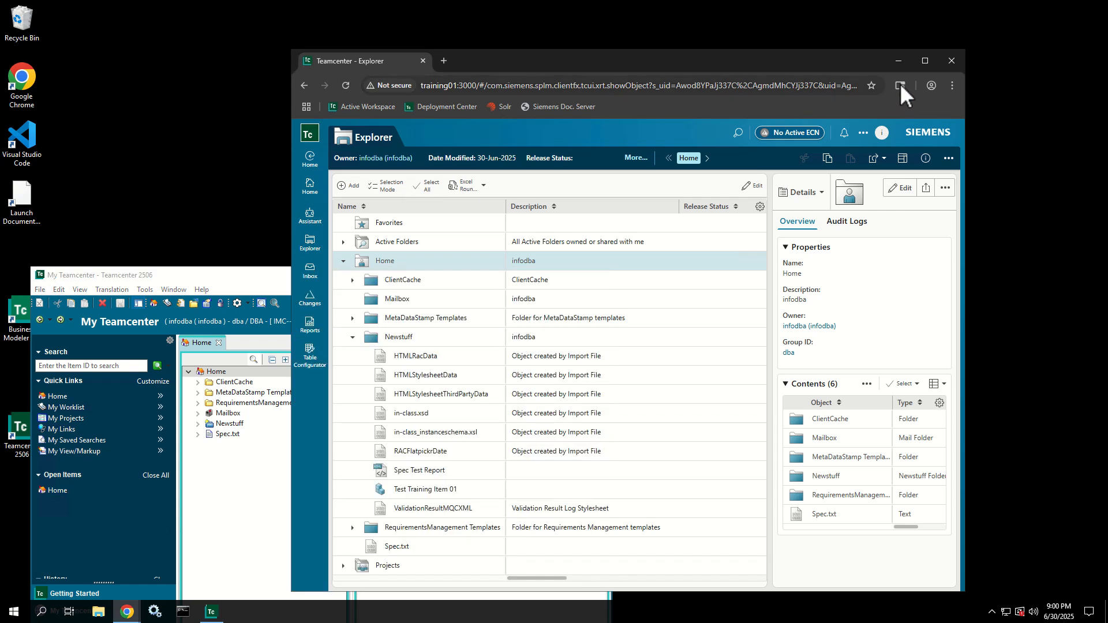
# Minimize the Active Workspace window and move the My Teamcenter window to the middle of the desktop
pyautogui.click(898, 61)
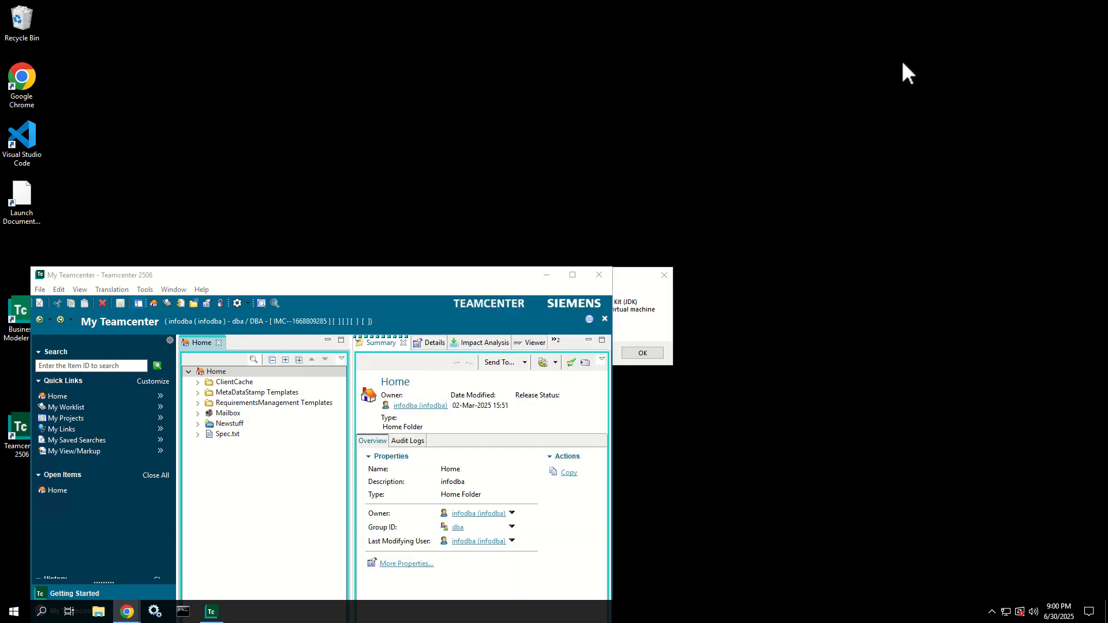
pyautogui.moveTo(508, 270); pyautogui.dragTo(701, 96)
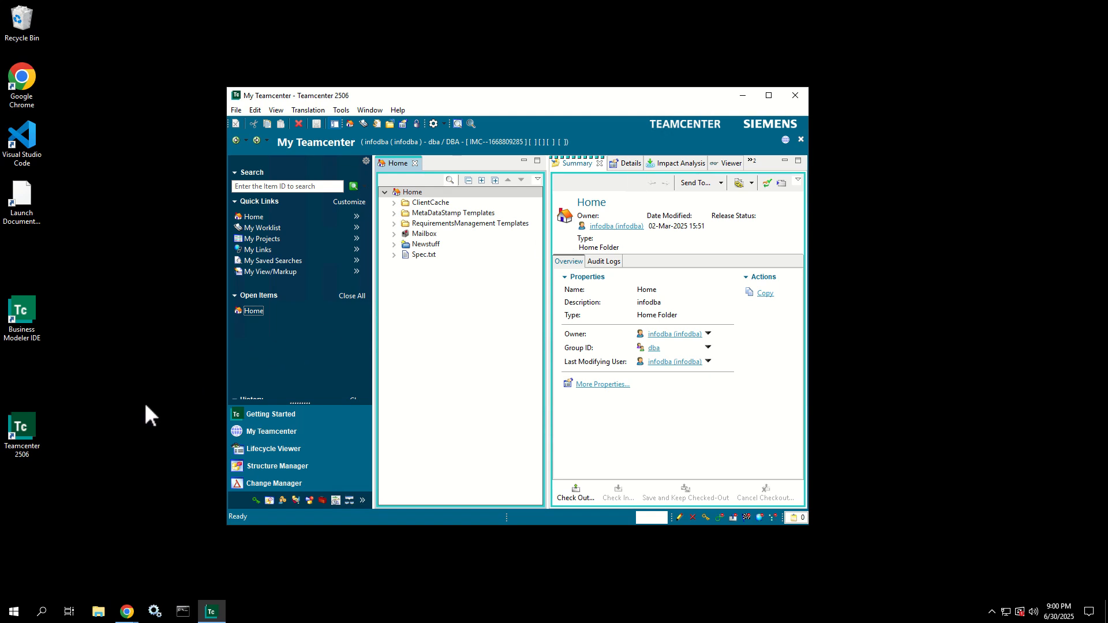
# Open File Explorer, and bring the My Teamcenter window back to the front and widen it
pyautogui.click(105, 614)
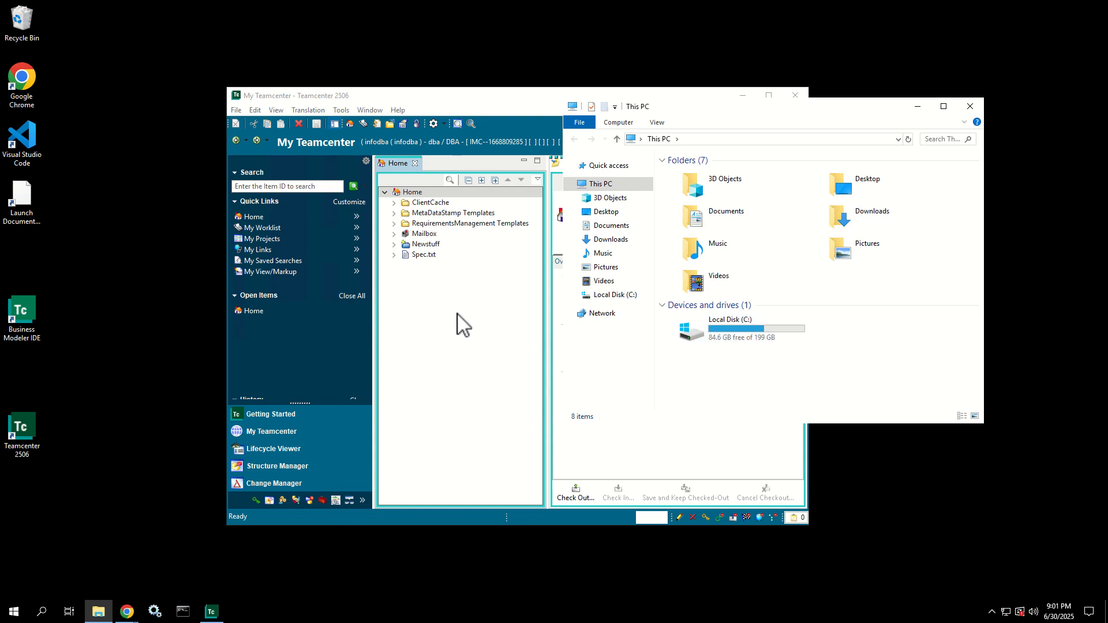
pyautogui.click(508, 93)
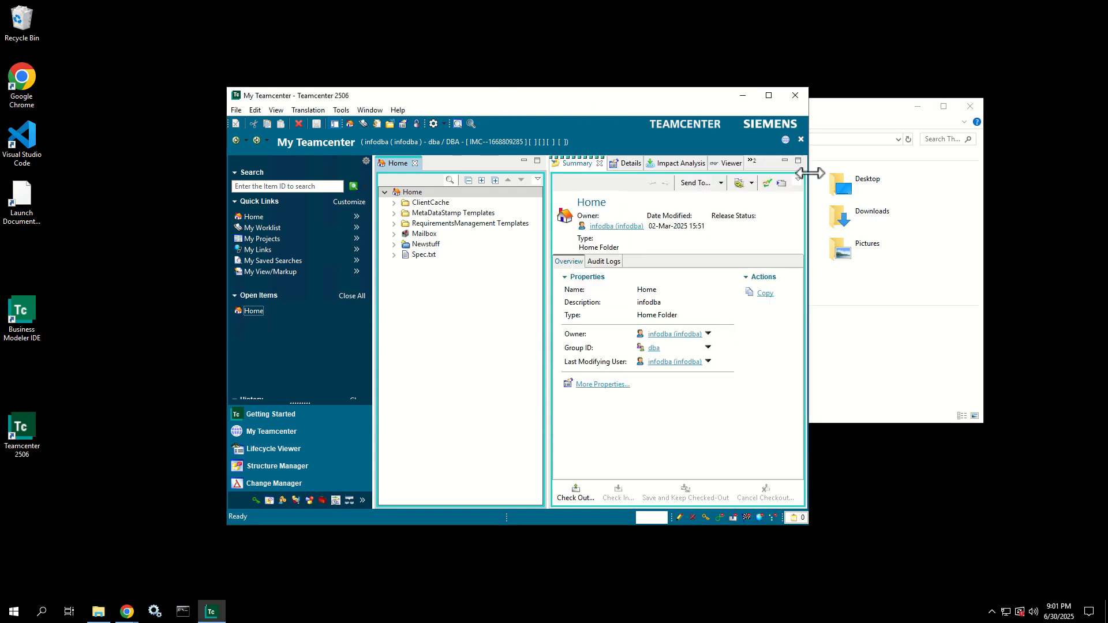
pyautogui.moveTo(811, 174); pyautogui.dragTo(961, 176)
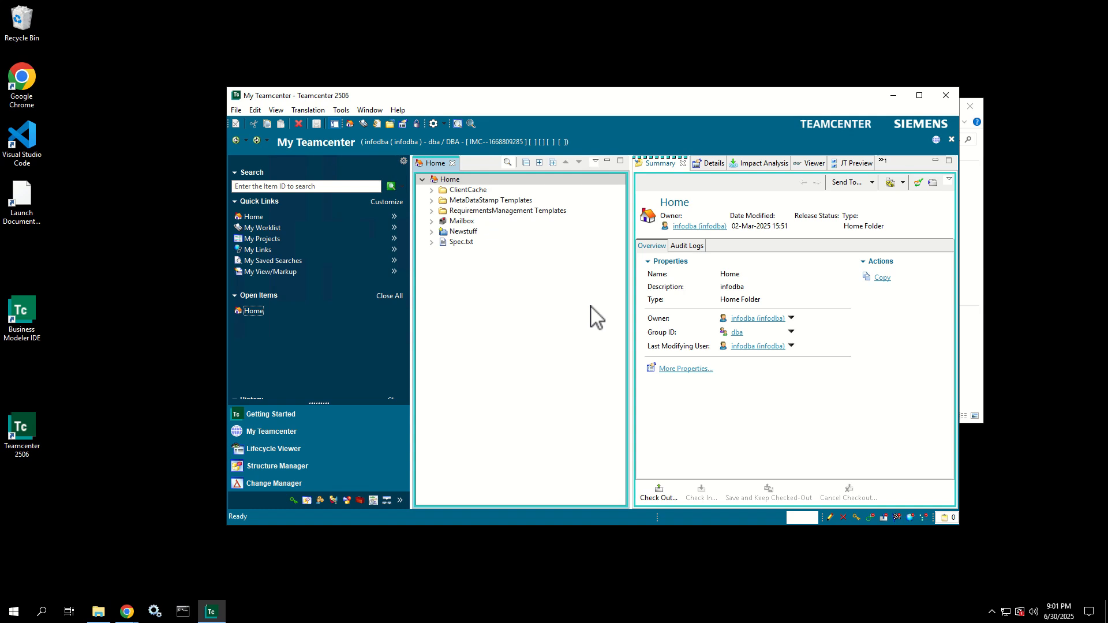
# Examine the full list of perspectives available in My Teamcenter and close it without opening any
pyautogui.click(379, 110)
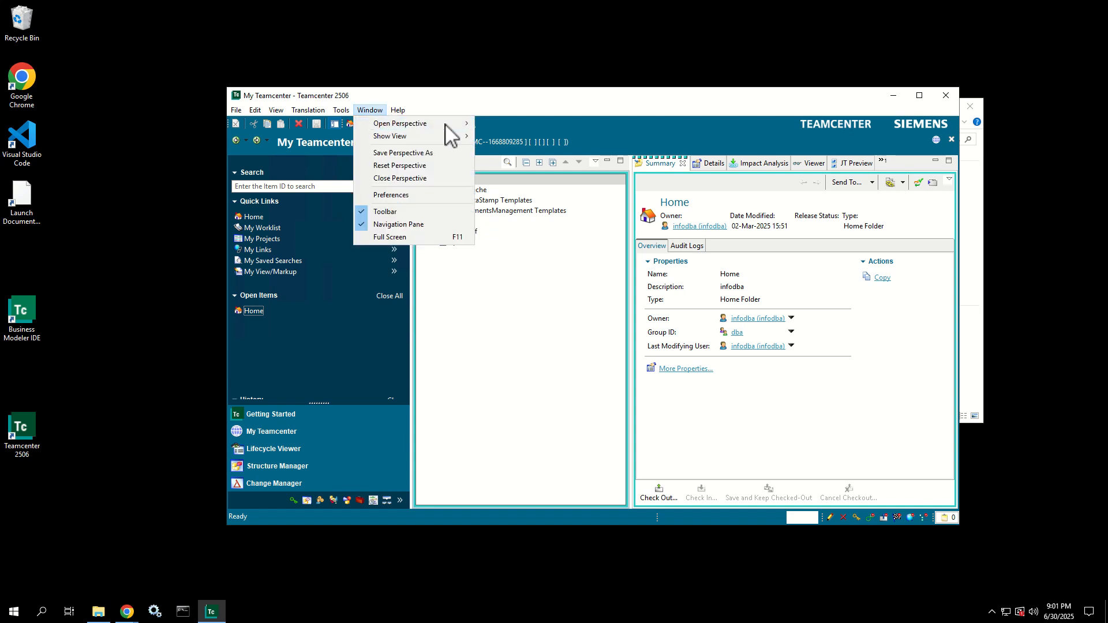
pyautogui.moveTo(445, 124)
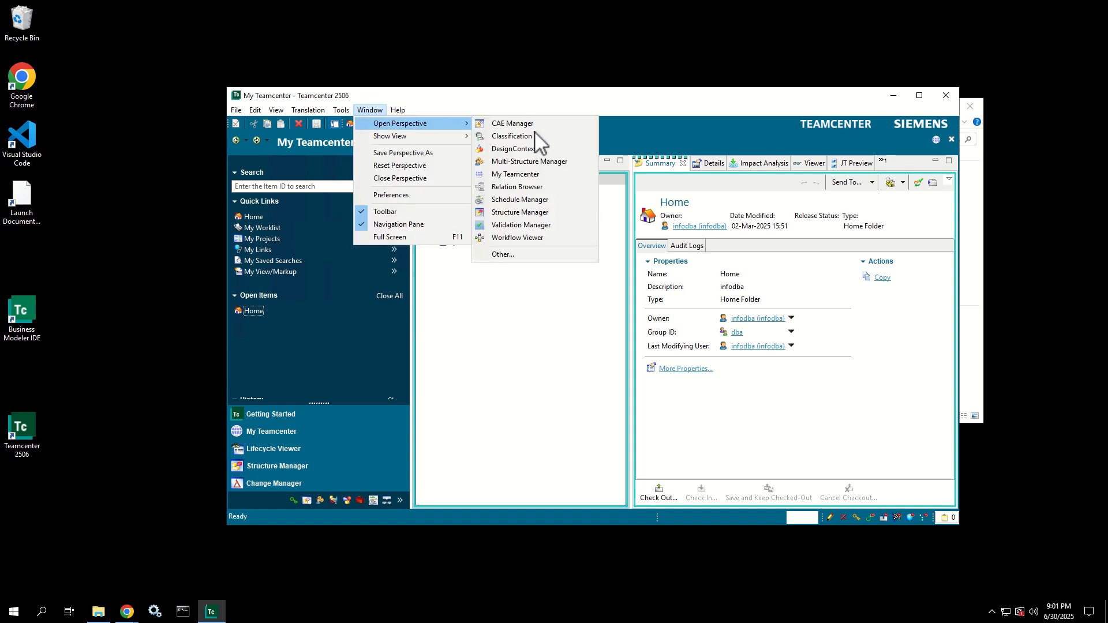
pyautogui.click(549, 255)
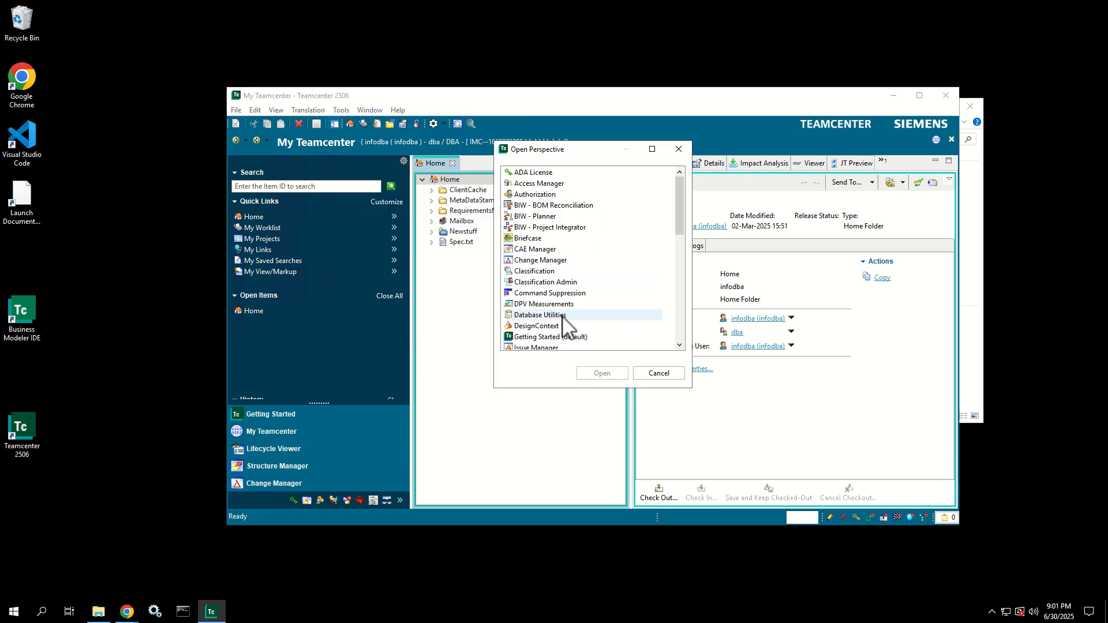
pyautogui.scroll(-4, 564, 325)
pyautogui.click(568, 315)
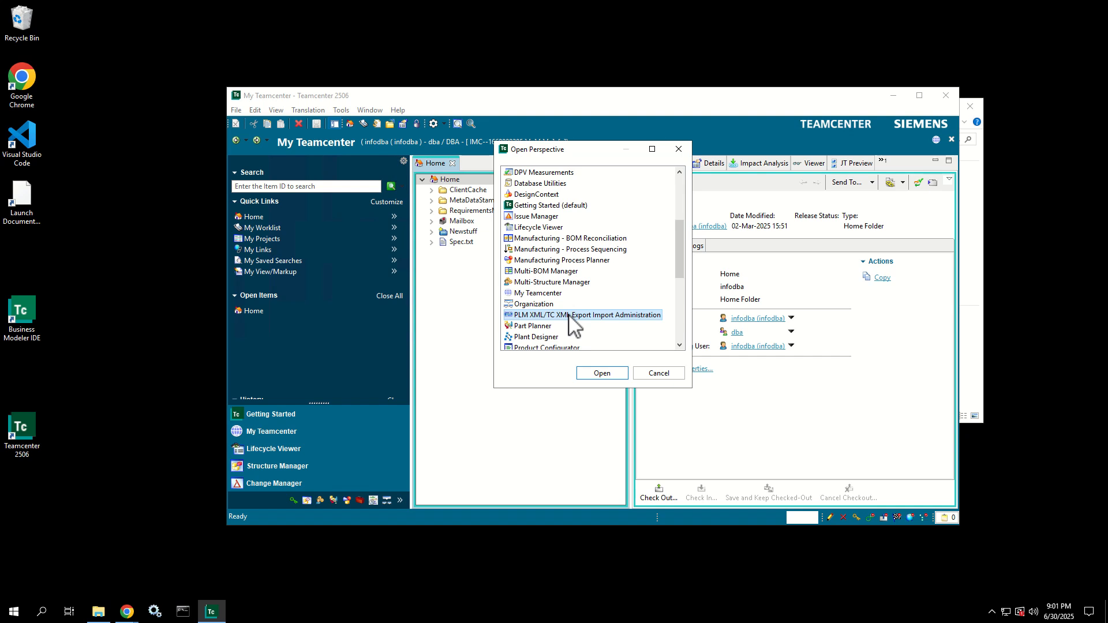
pyautogui.scroll(-1, 569, 316)
pyautogui.scroll(-3, 566, 314)
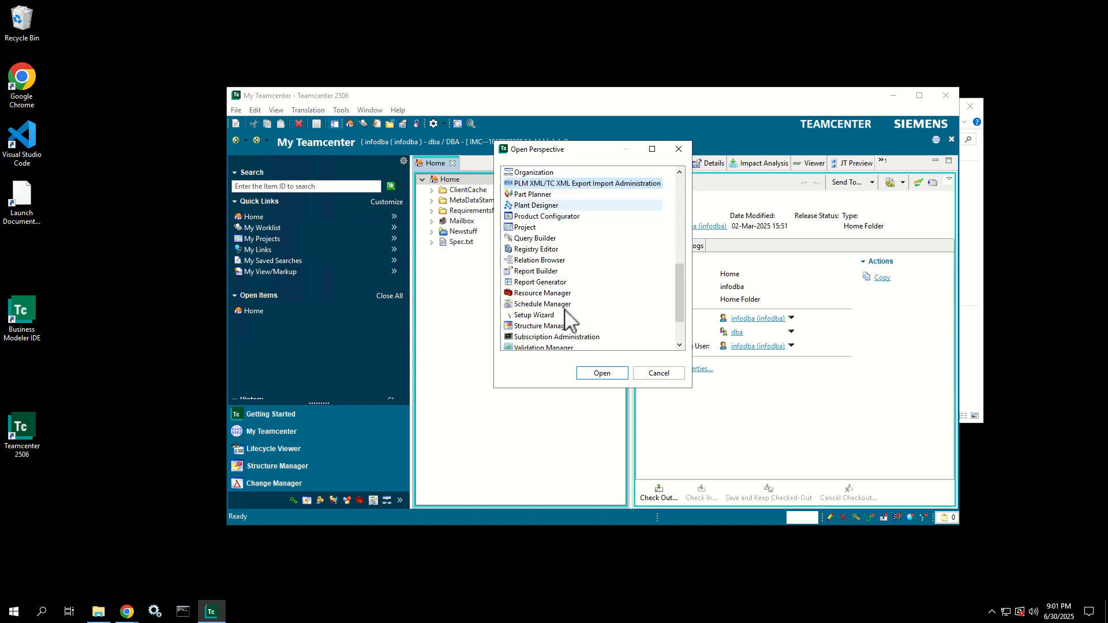
pyautogui.click(564, 271)
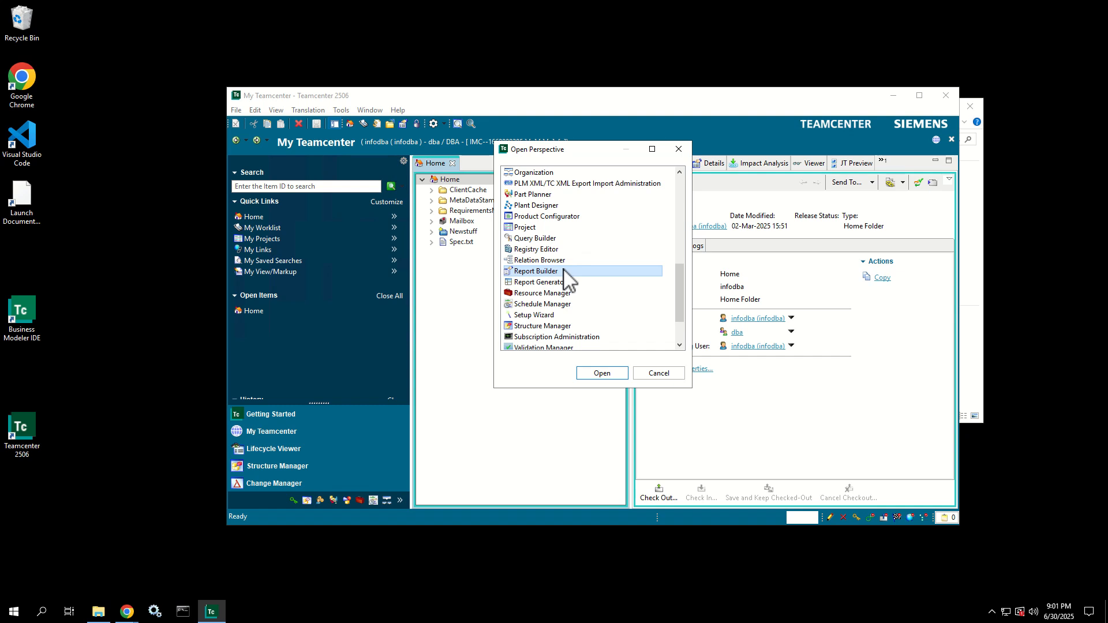
pyautogui.scroll(10, 568, 280)
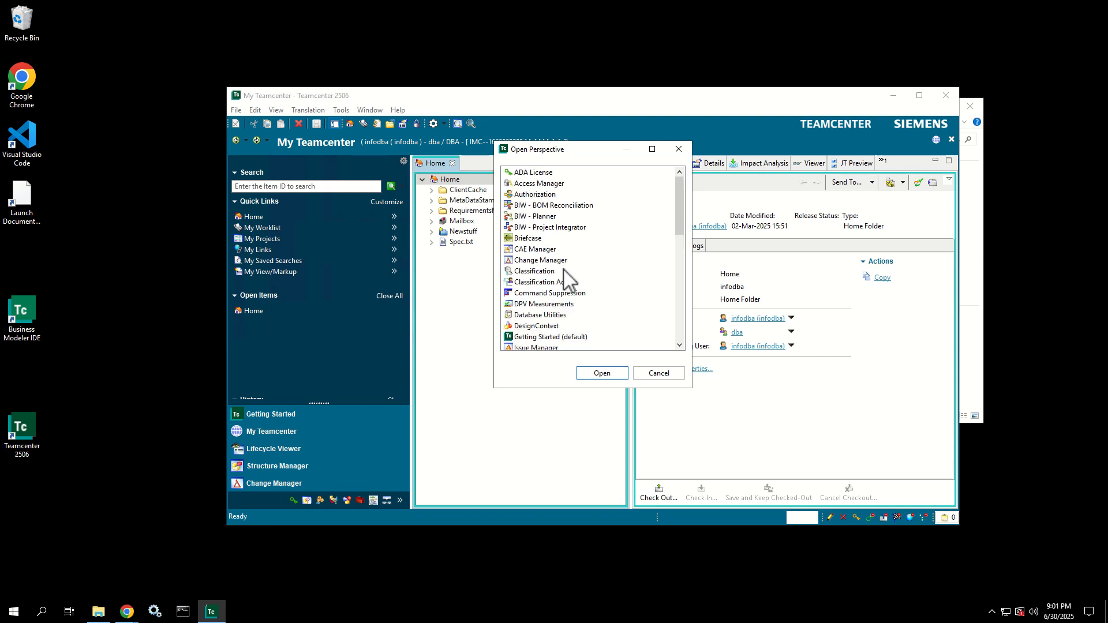
pyautogui.click(678, 149)
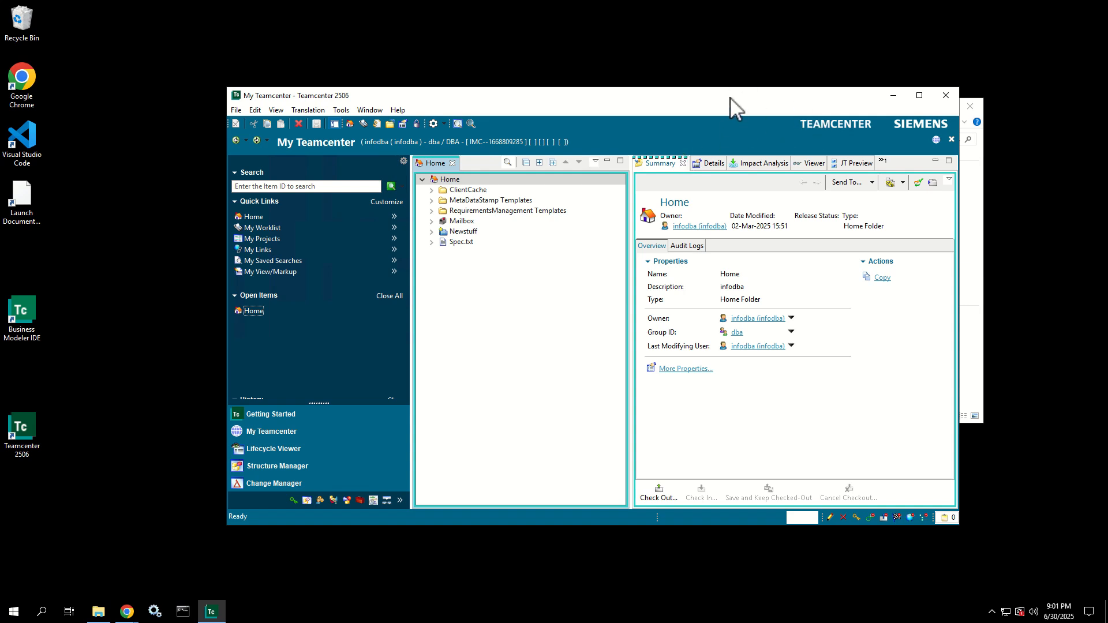
# Move the My Teamcenter window aside, minimize File Explorer, and bring the Active Workspace Explorer window back to the front
pyautogui.moveTo(730, 97); pyautogui.dragTo(600, 59)
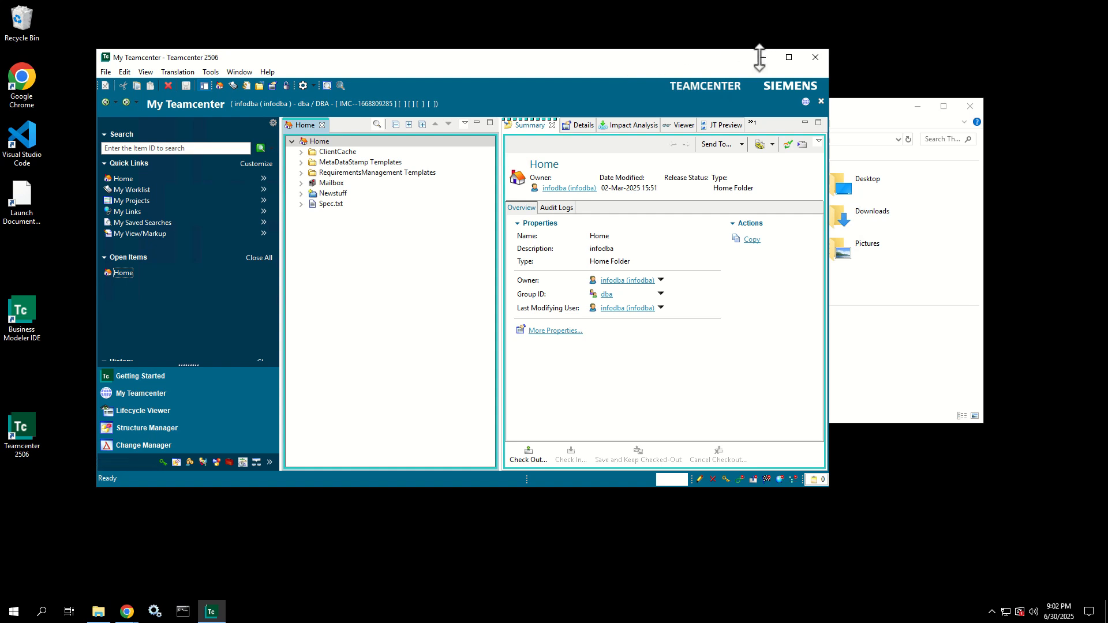
pyautogui.click(920, 113)
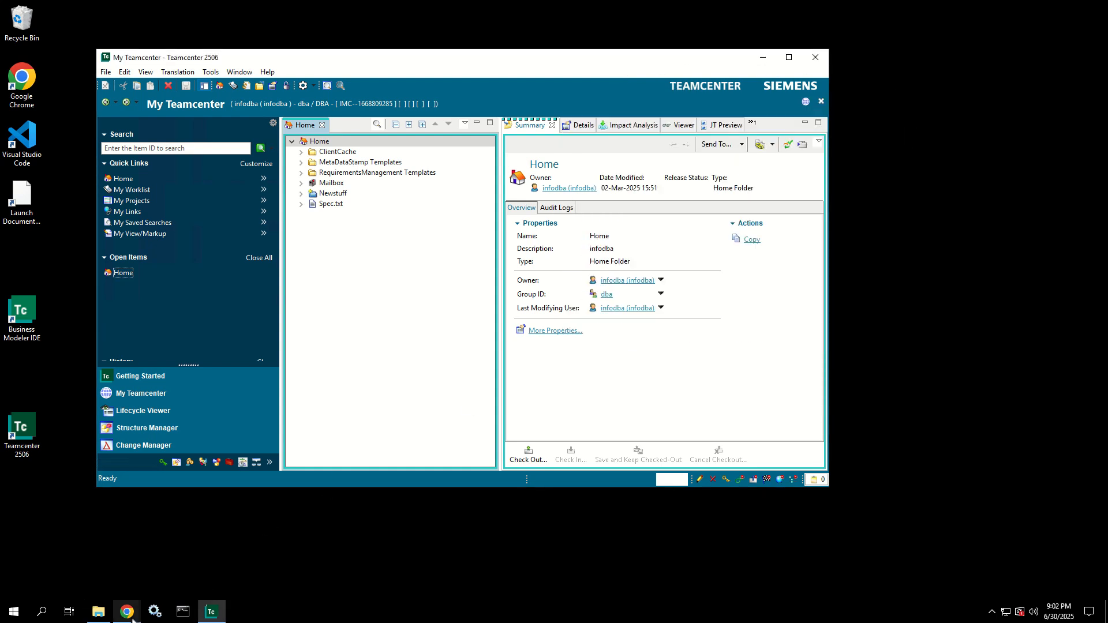
pyautogui.moveTo(127, 611)
pyautogui.click(77, 567)
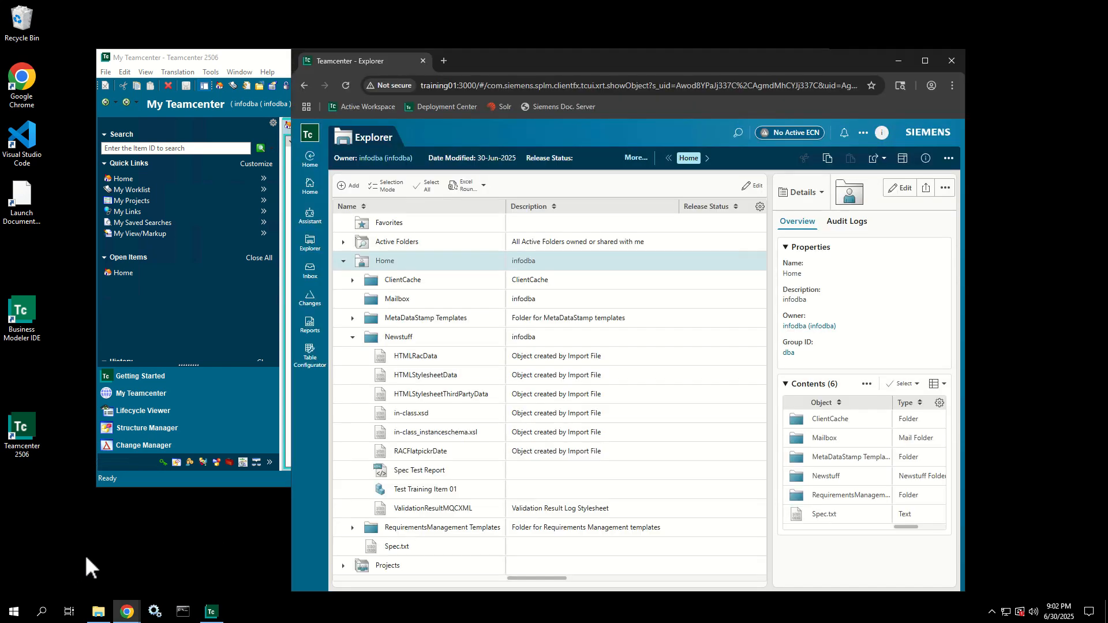
# Select the Business Modeler IDE shortcut on the desktop, and bring the My Teamcenter window to the front
pyautogui.moveTo(129, 612)
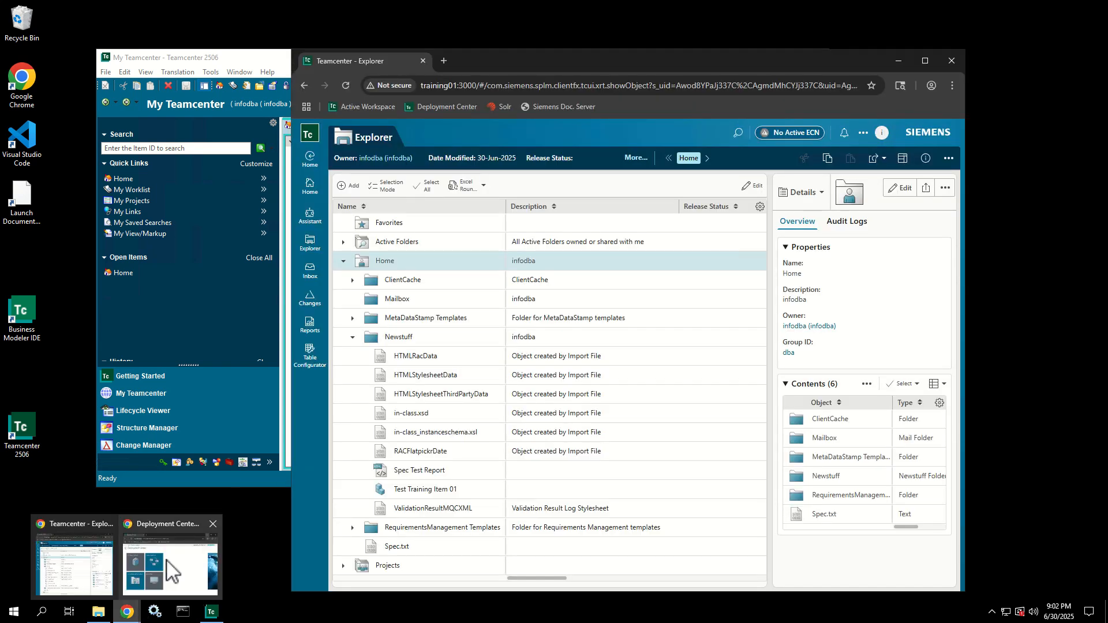
pyautogui.click(263, 532)
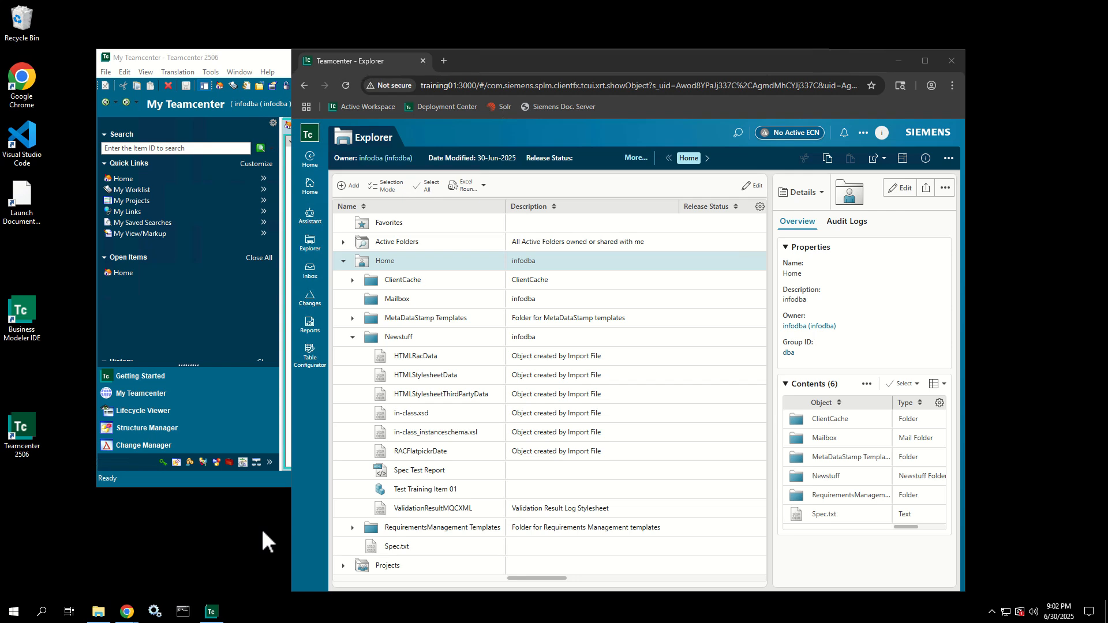
pyautogui.click(34, 341)
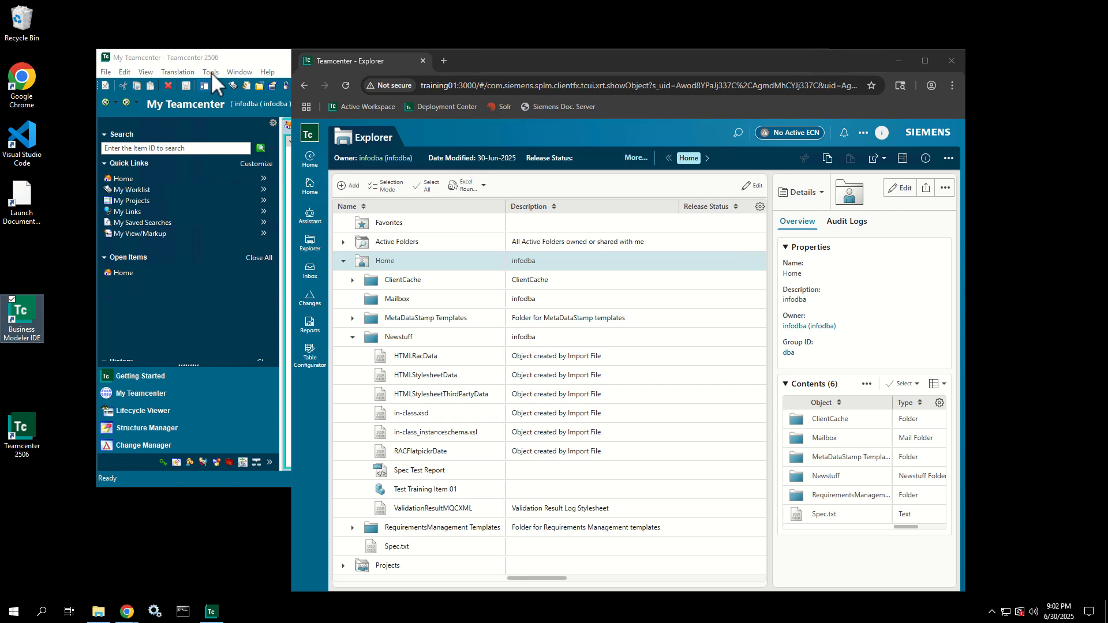
pyautogui.click(228, 57)
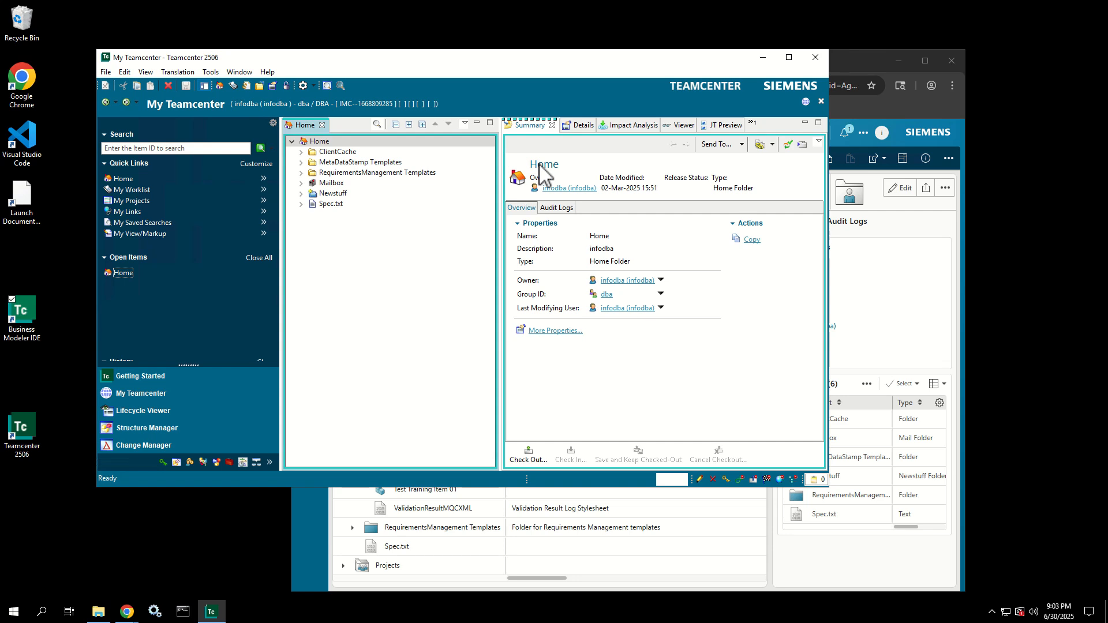
# Switch to the Active Workspace browser window, maximize it, and open the Home page
pyautogui.click(933, 64)
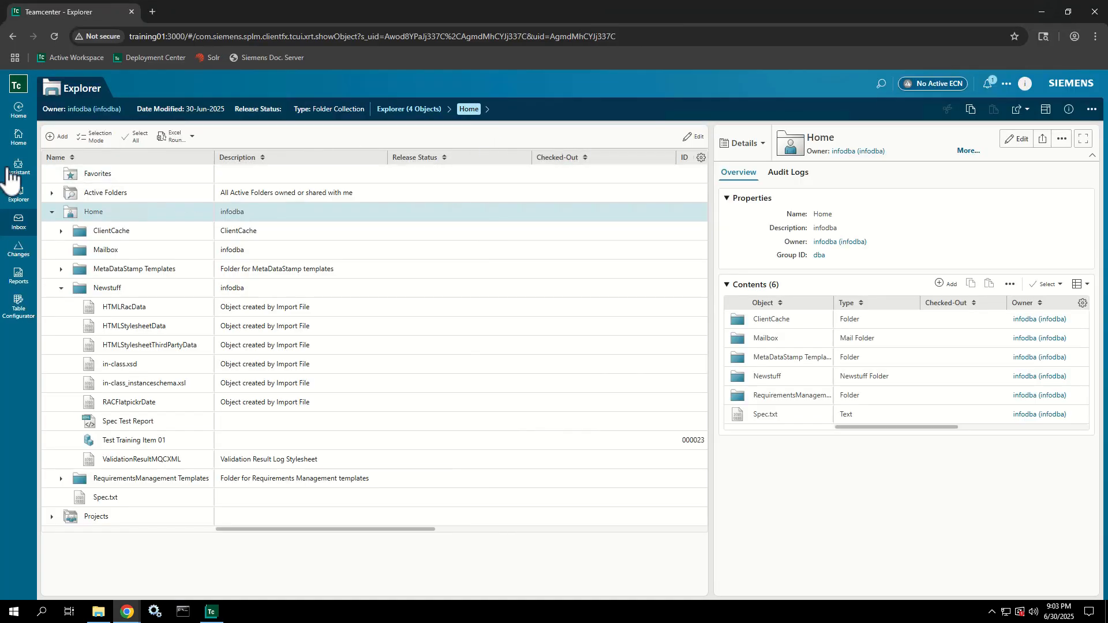
pyautogui.click(18, 136)
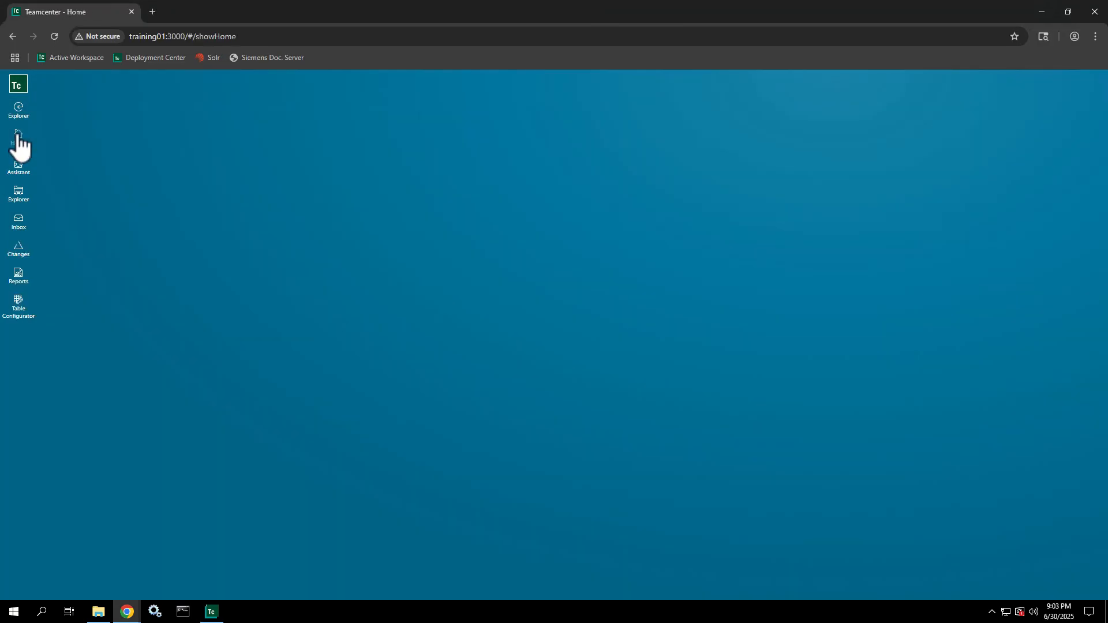